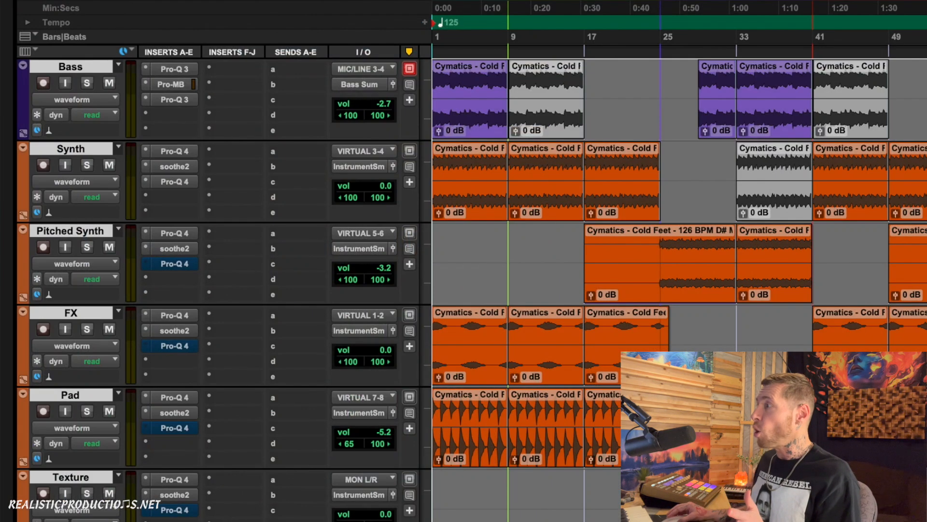
scroll(507, 213, "up", 3)
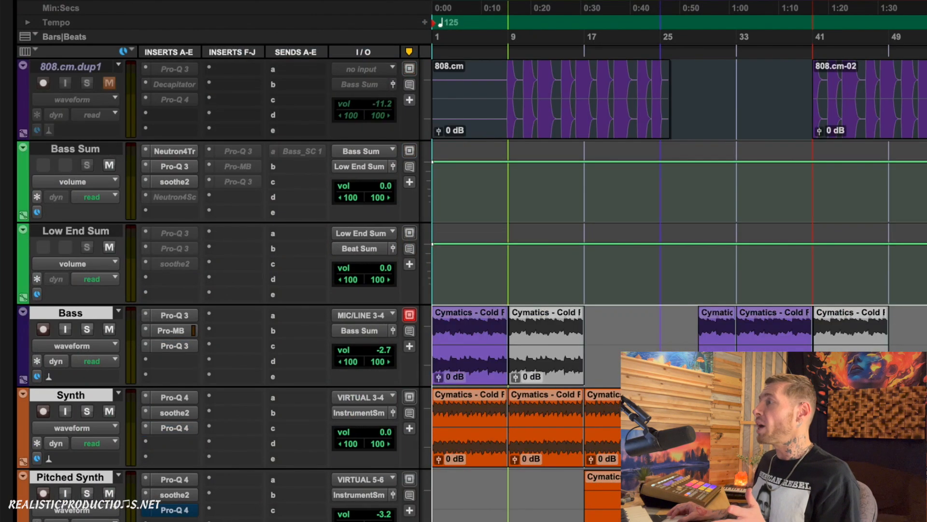
scroll(507, 213, "down", 3)
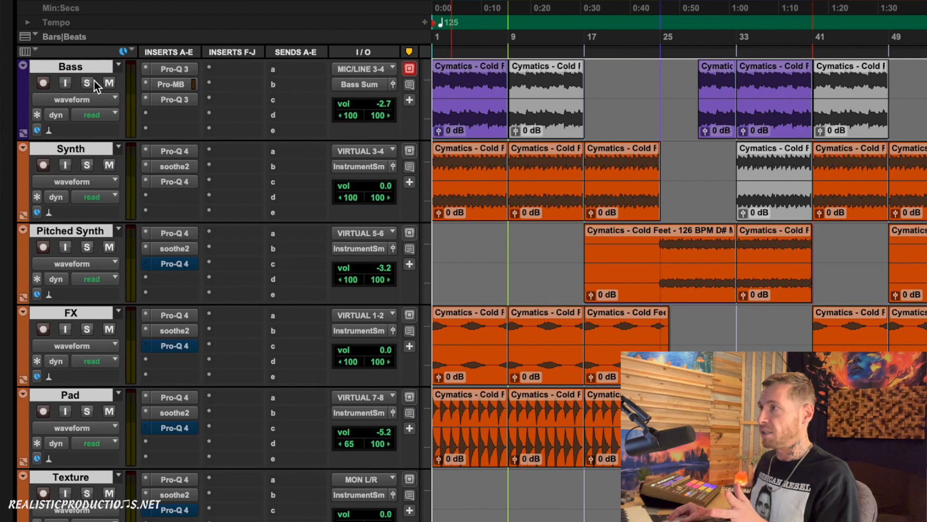
right_click(82, 67)
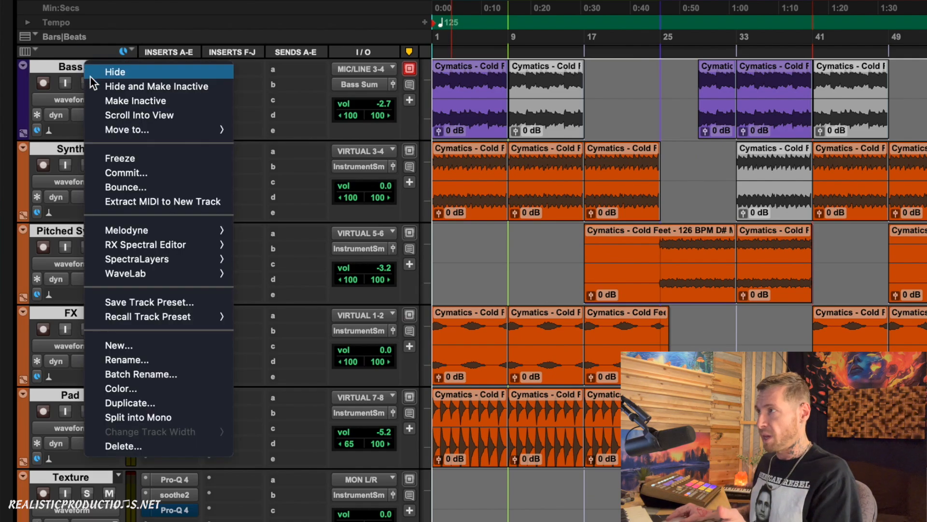
left_click(58, 61)
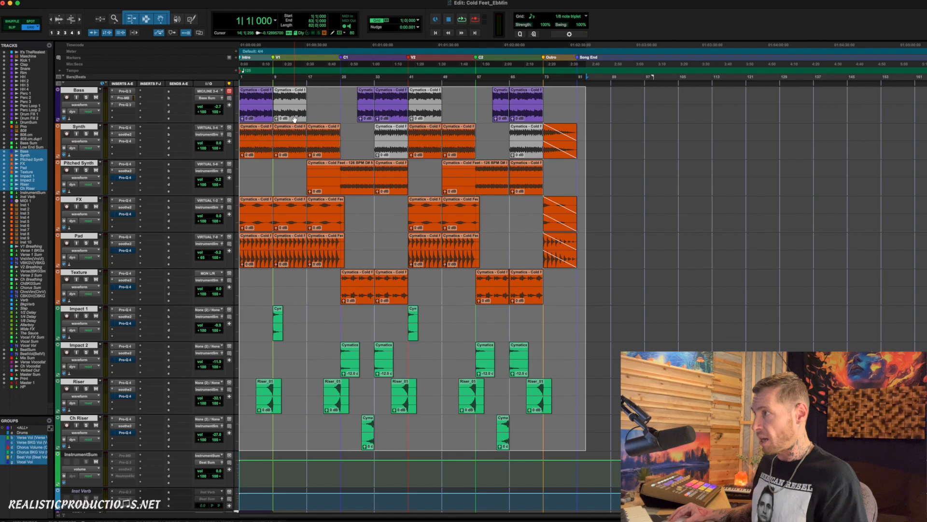
Select the Bass through Ch Riser tracks from bar 1 to past the Song End marker and consolidate their clips
left_click_drag(604, 103, 196, 441)
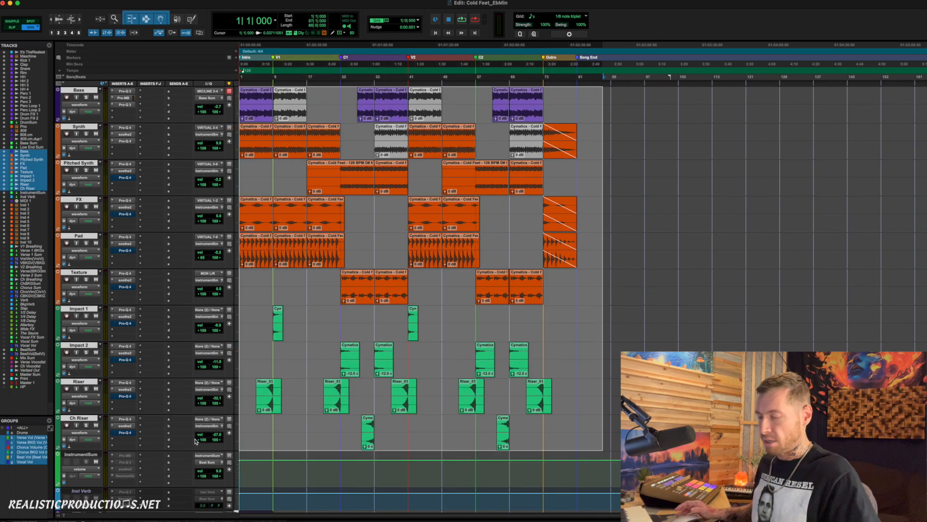
key("alt+shift+3")
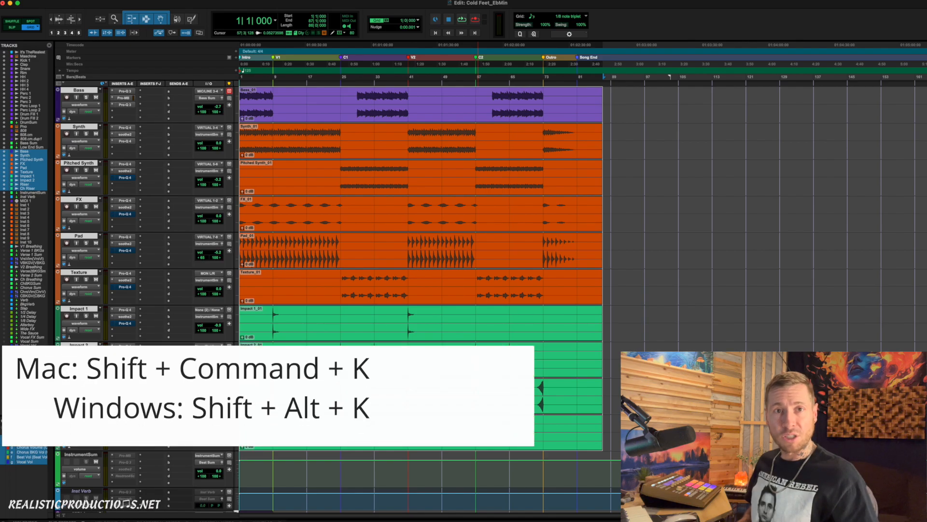
Open the export options for the consolidated clips, cancel them, and undo the consolidation
key("super+shift+k")
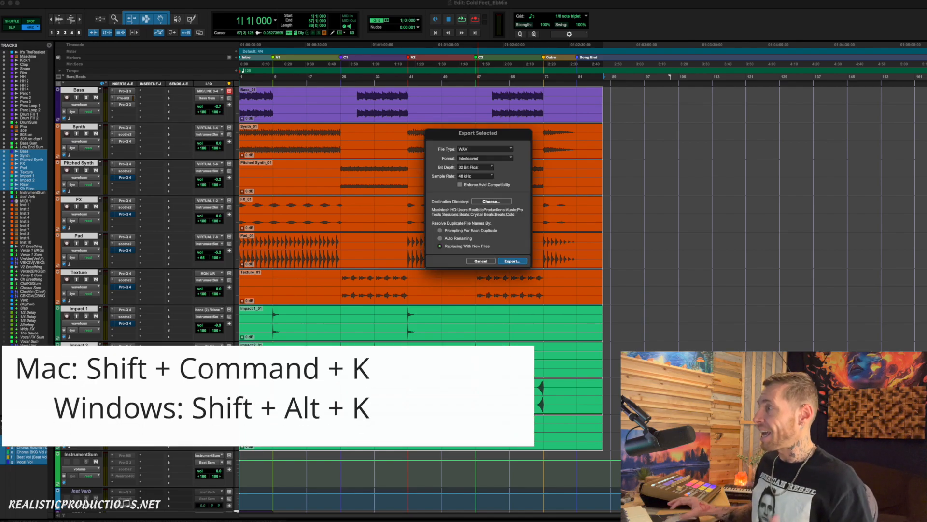
left_click(481, 261)
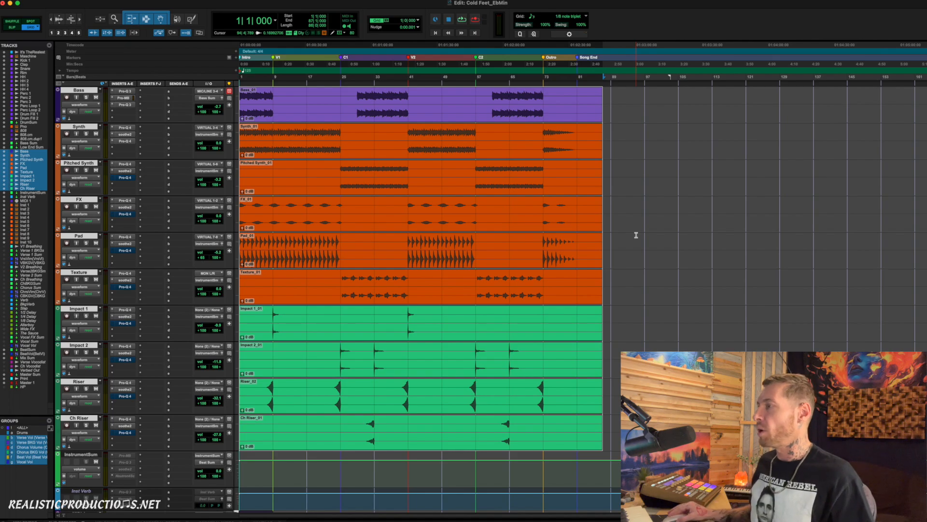
key("super+z")
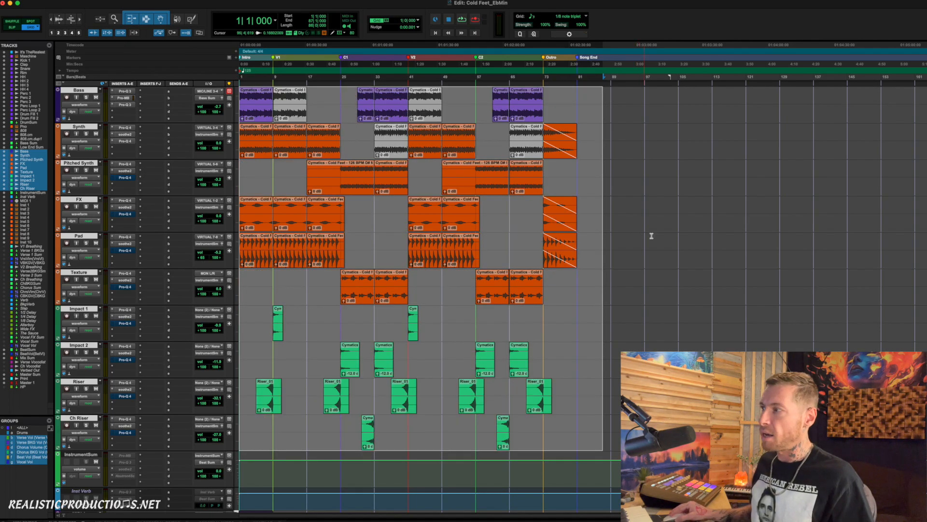
Select the first clip on the Synth track, open its export options, and dismiss them without exporting
left_click(259, 261)
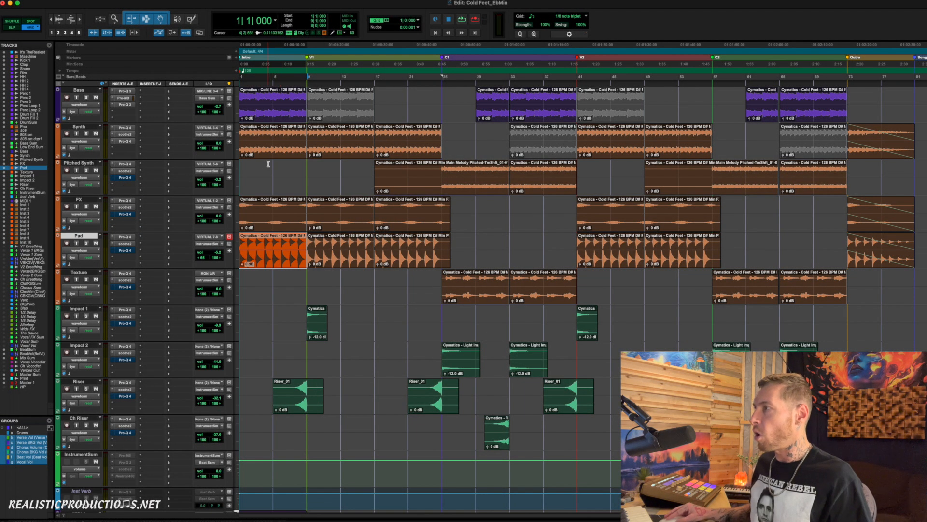
left_click(270, 147)
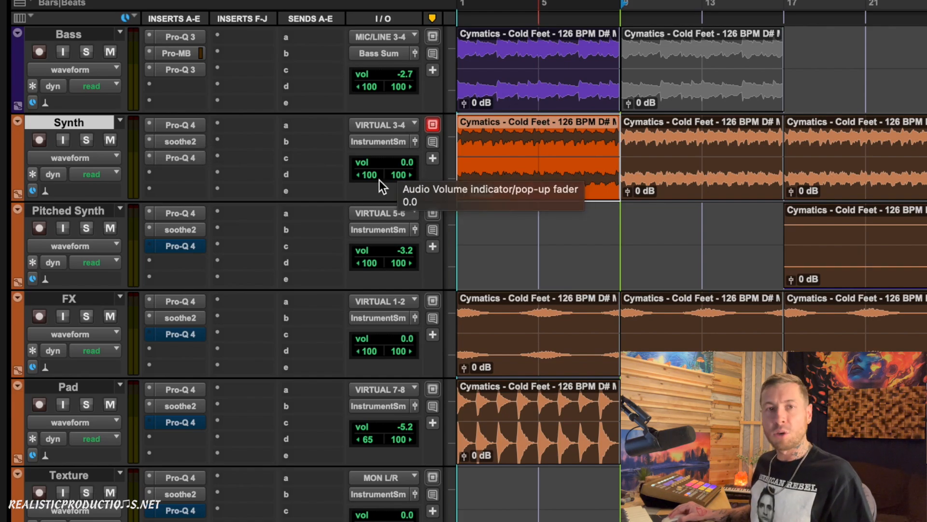
left_click(684, 127)
left_click(567, 168)
key("super+shift+k")
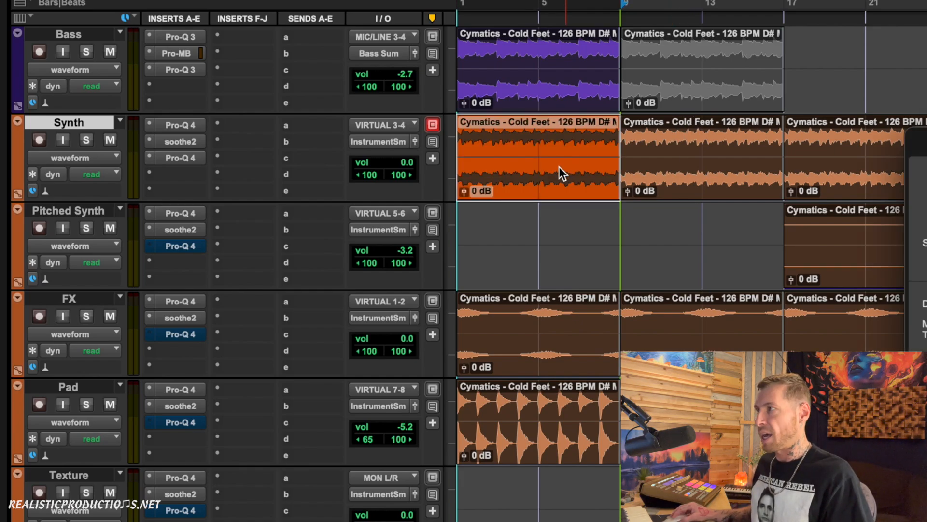
left_click(663, 182)
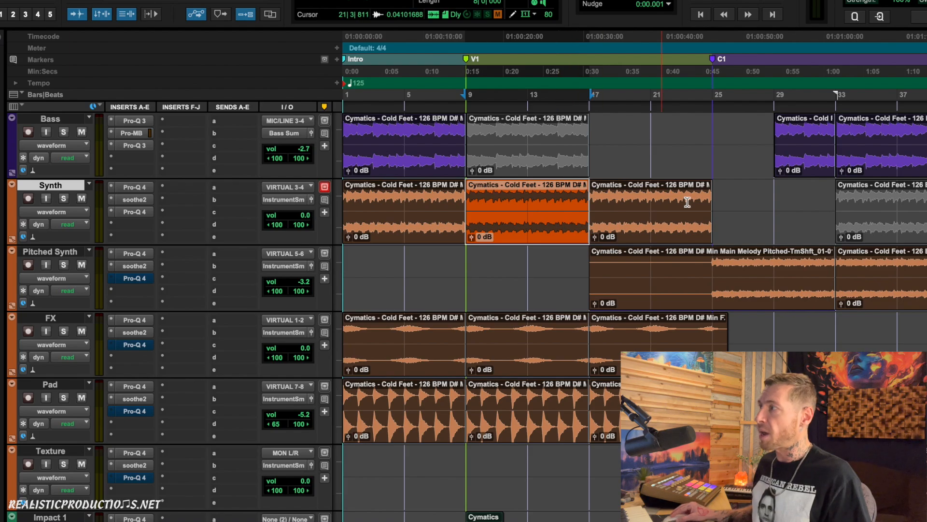
Go through the Synth track's clips one by one to examine how the part is split into separate clips
left_click(744, 222)
left_click(667, 228)
left_click(519, 229)
left_click(435, 229)
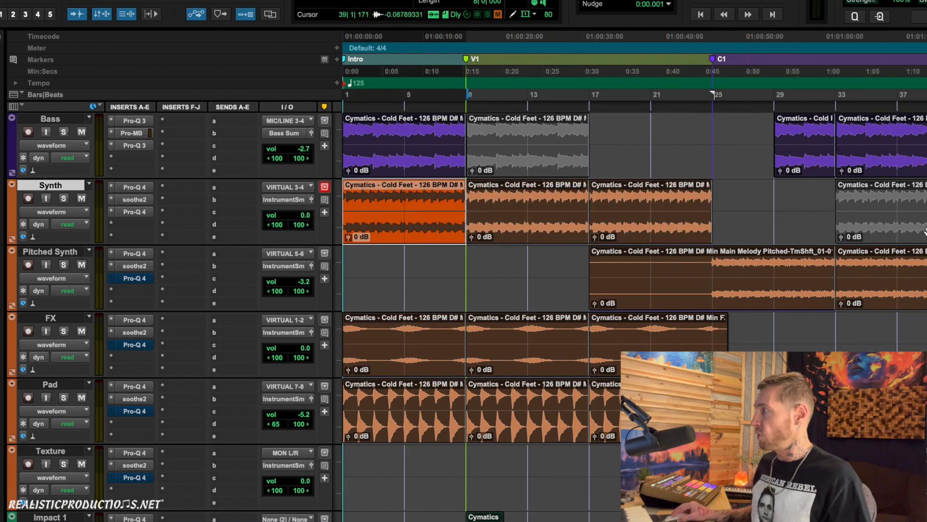
left_click(768, 224)
left_click(624, 225)
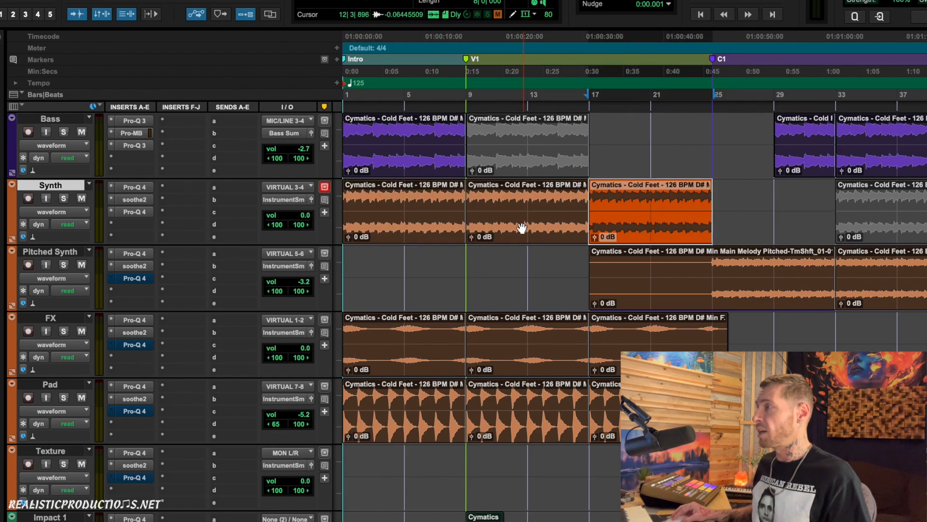
left_click(520, 228)
left_click(397, 227)
left_click(515, 230)
left_click(613, 230)
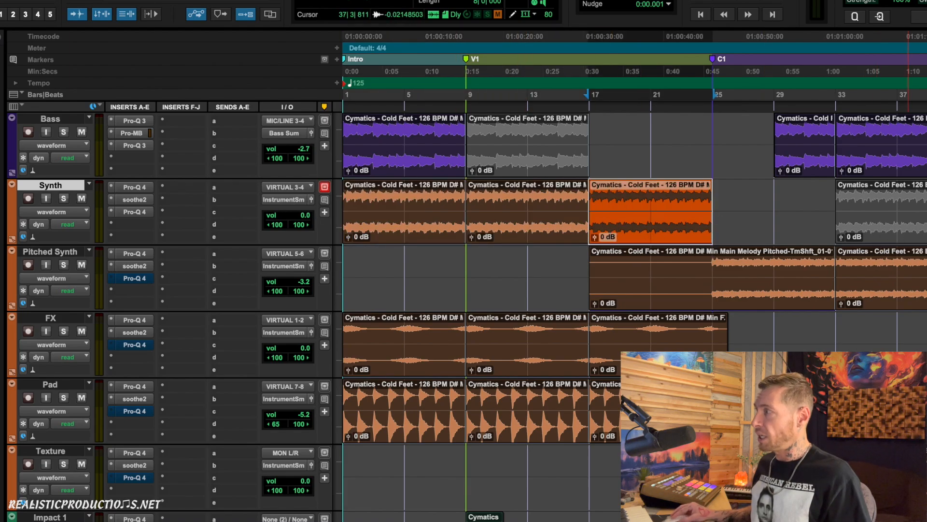
left_click(924, 228)
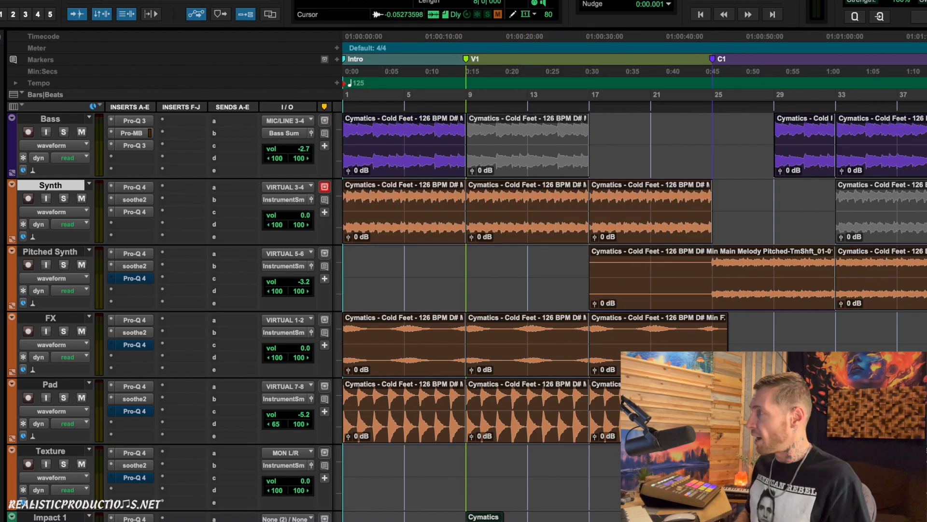
Select the instrument tracks from Bass downward over the range from bar 1 to the Song End marker
key("r")
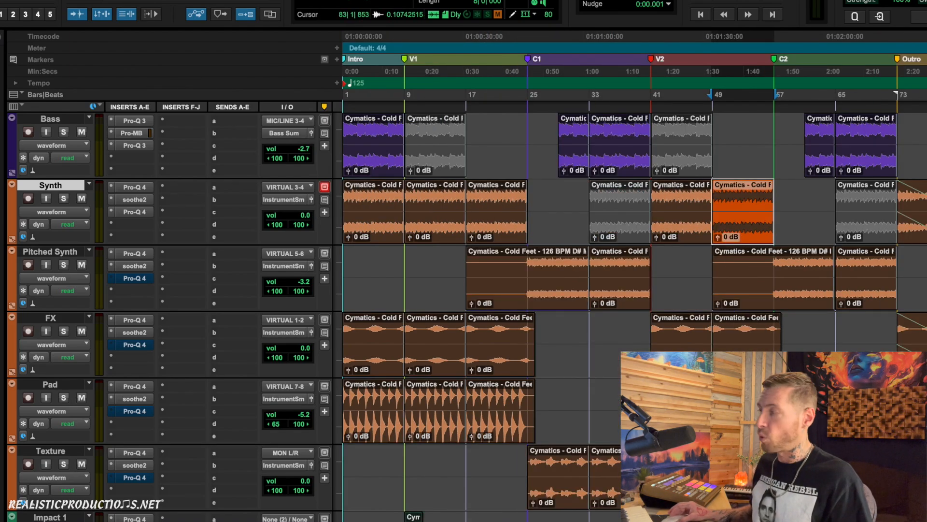
left_click_drag(926, 521, 129, 170)
scroll(130, 170, "up", 5)
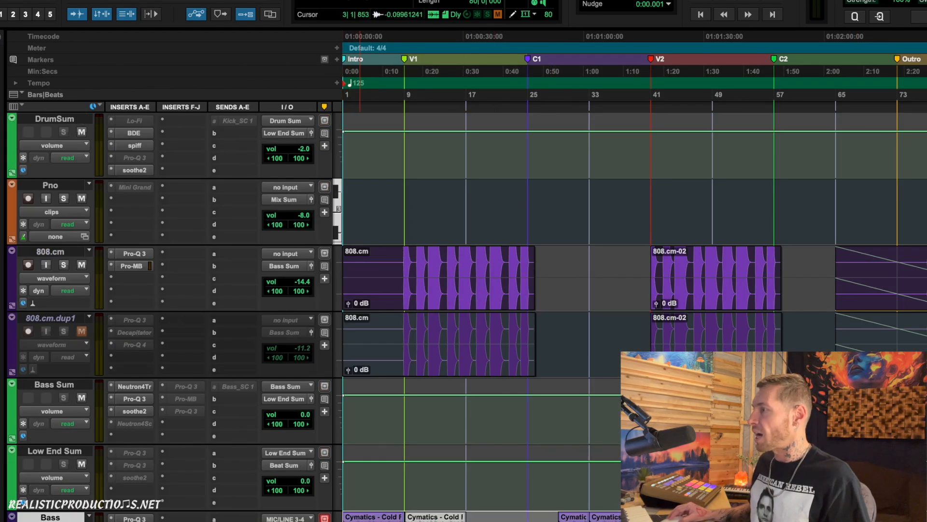
key("shift+Tab")
key("shift+Return")
scroll(362, 338, "down", 7)
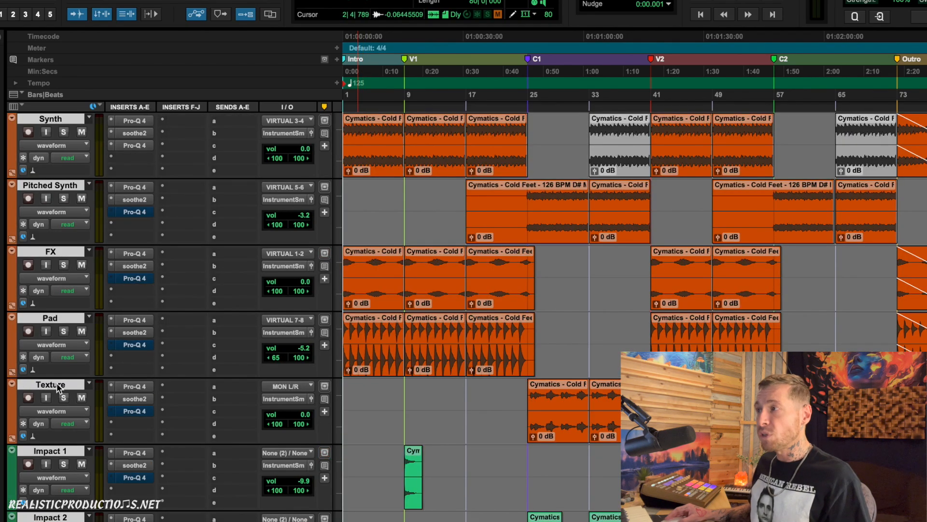
Open the Track Bounce options for the selected tracks and set the name prefix to Cold Feet_EbMin_125BPM
right_click(57, 387)
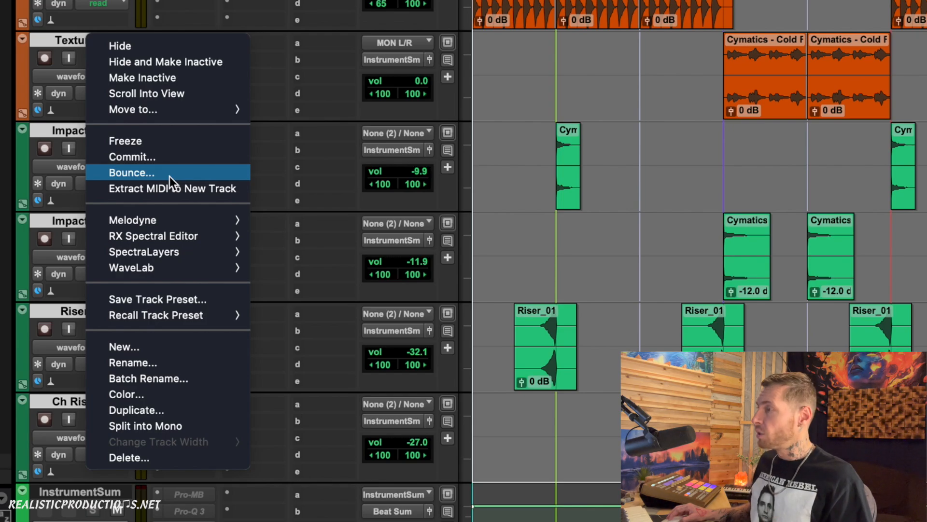
left_click(170, 175)
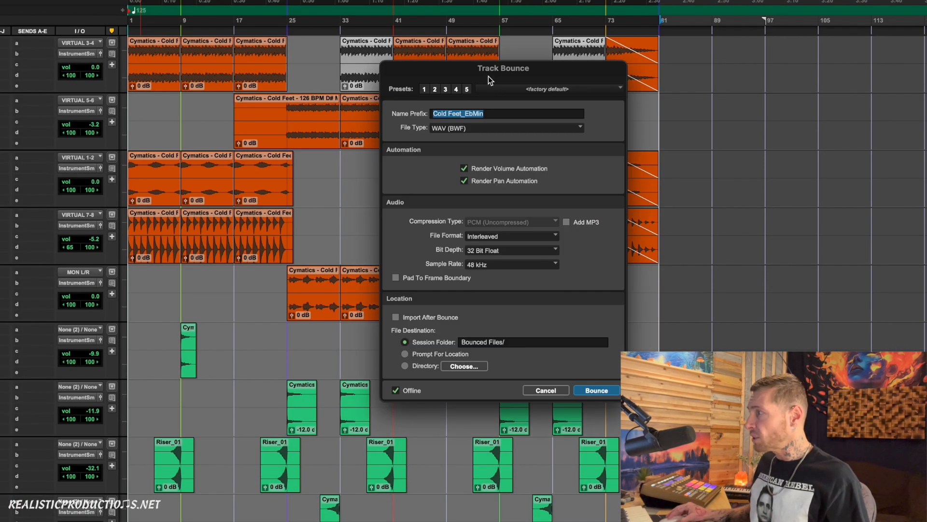
left_click(497, 114)
type("_")
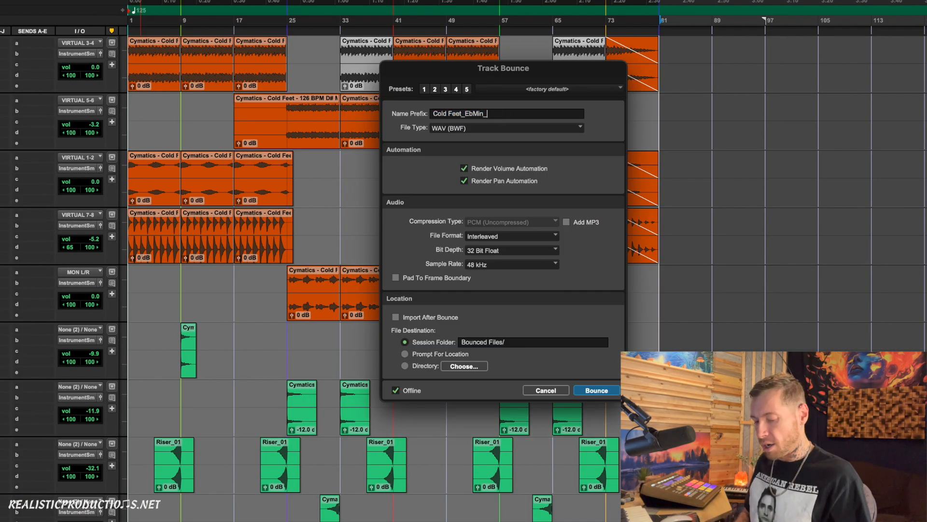
type("125BPM")
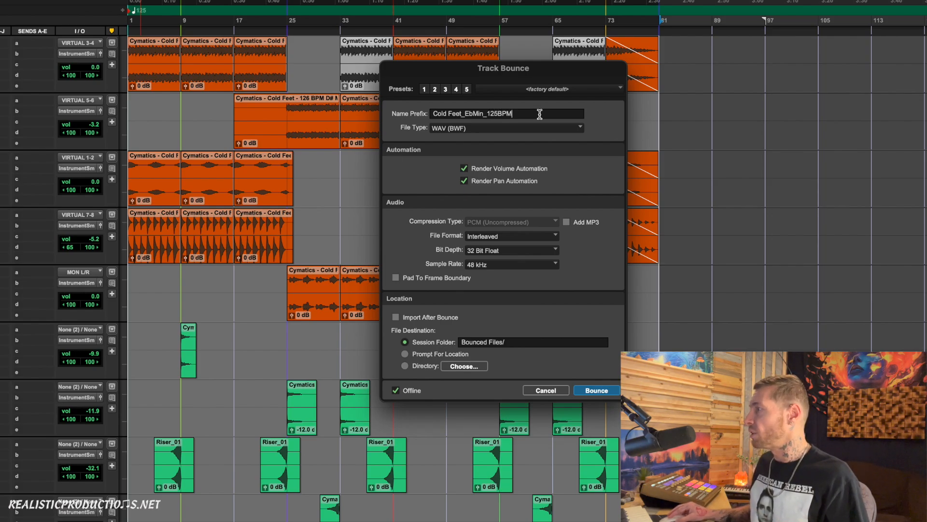
Set the Stems folder as the destination directory and bounce the selected tracks offline as WAV files
left_click(464, 367)
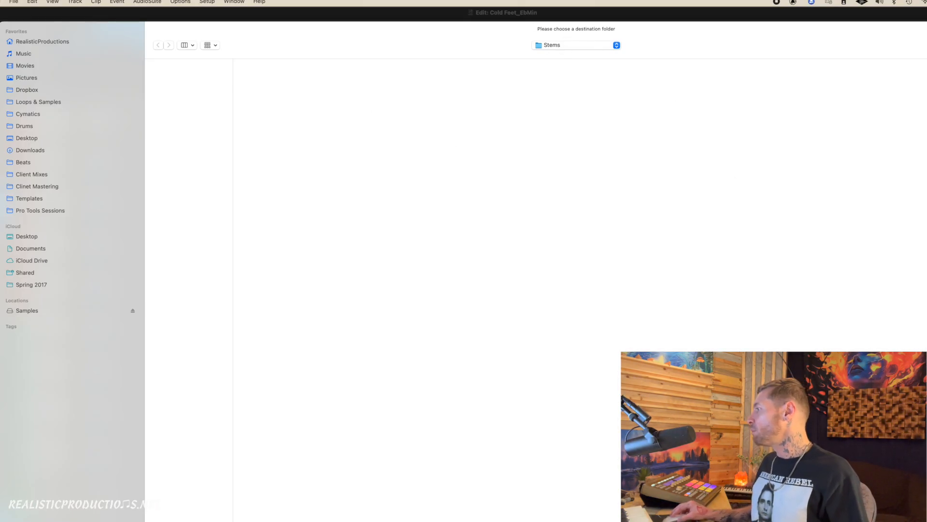
left_click(918, 515)
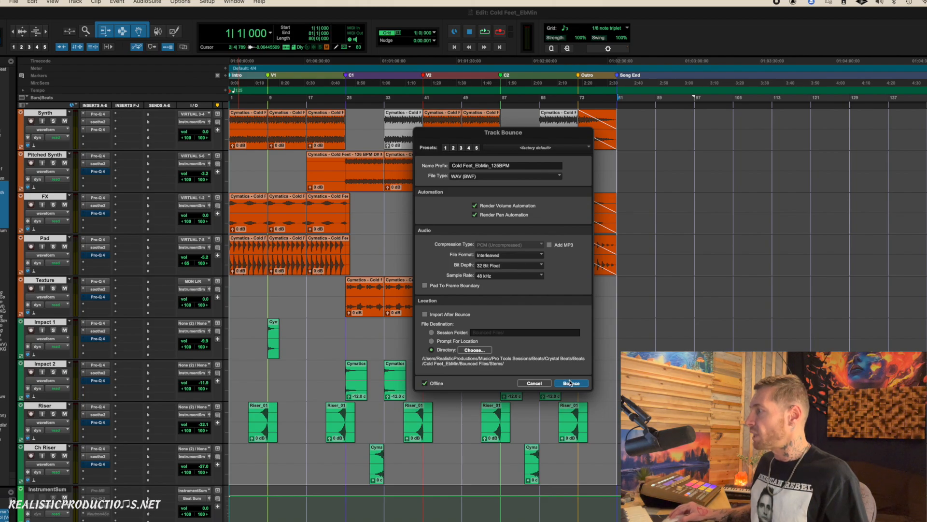
left_click(571, 382)
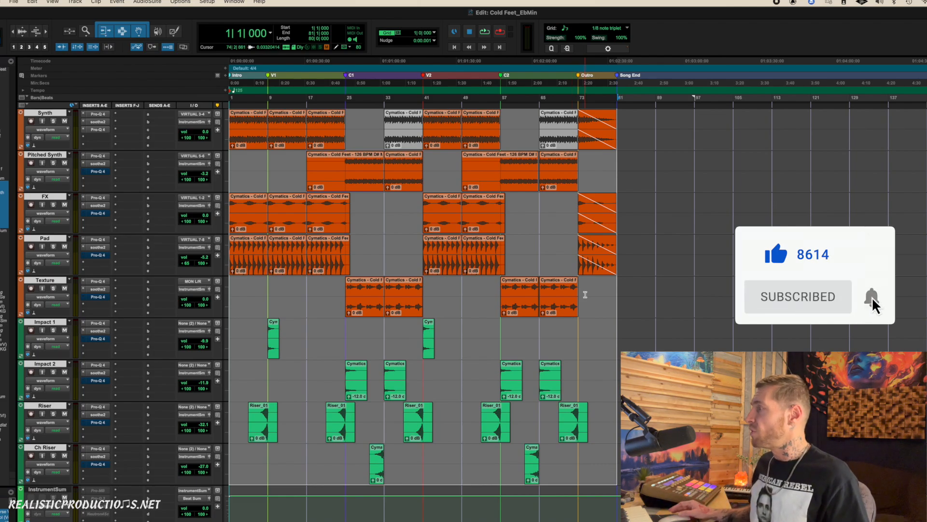
Switch to Finder and widen the Stems folder's file column to read the full names of the bounced files
key("super+Tab")
left_click(585, 296)
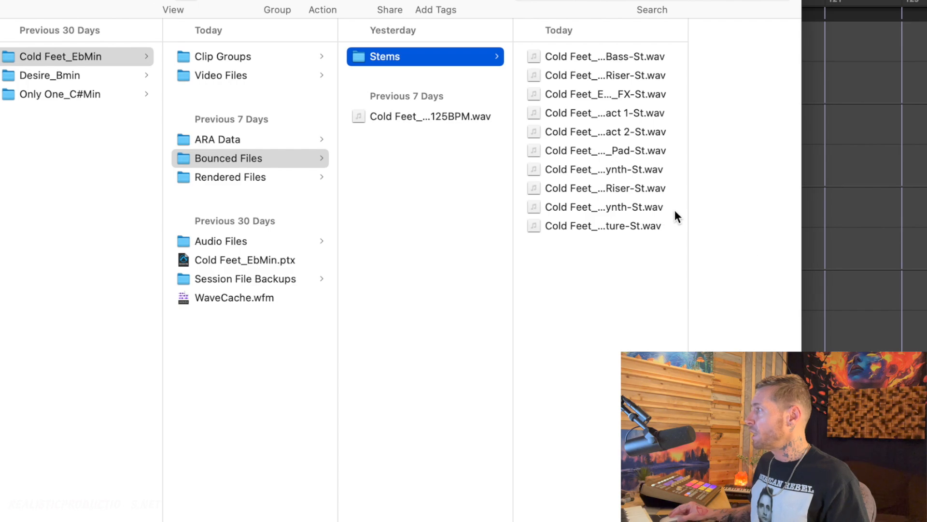
left_click_drag(689, 206, 842, 193)
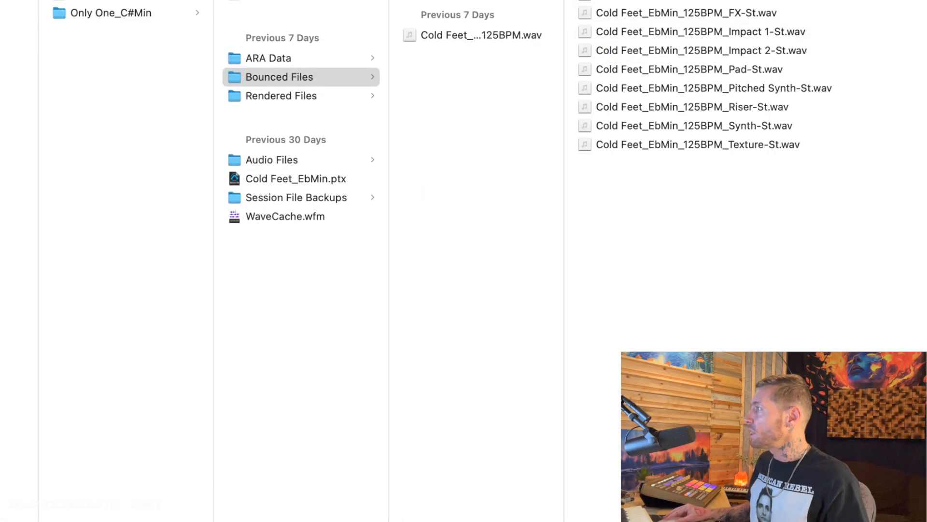
Preview the bounced stems in sequence from the Bass file to the Pad file to check their lengths, and close the preview
key("Right")
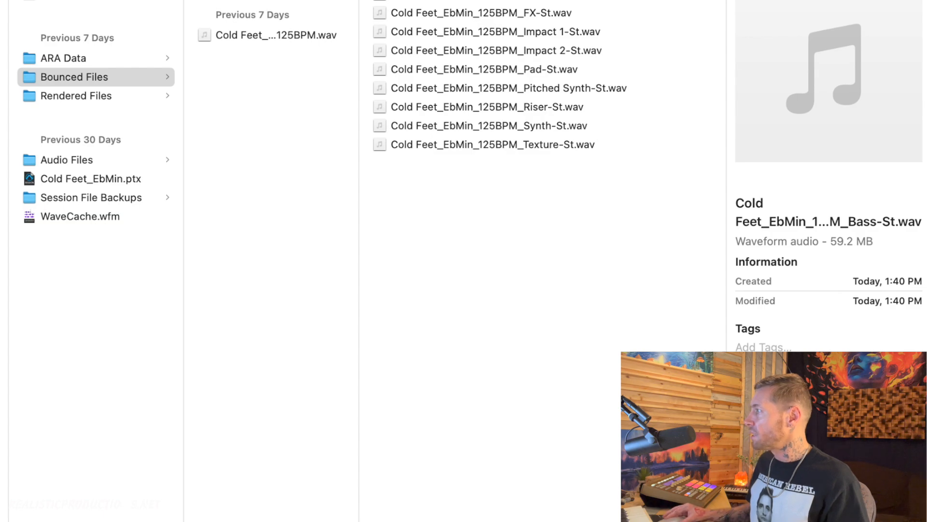
key("space")
mouse_move(443, 451)
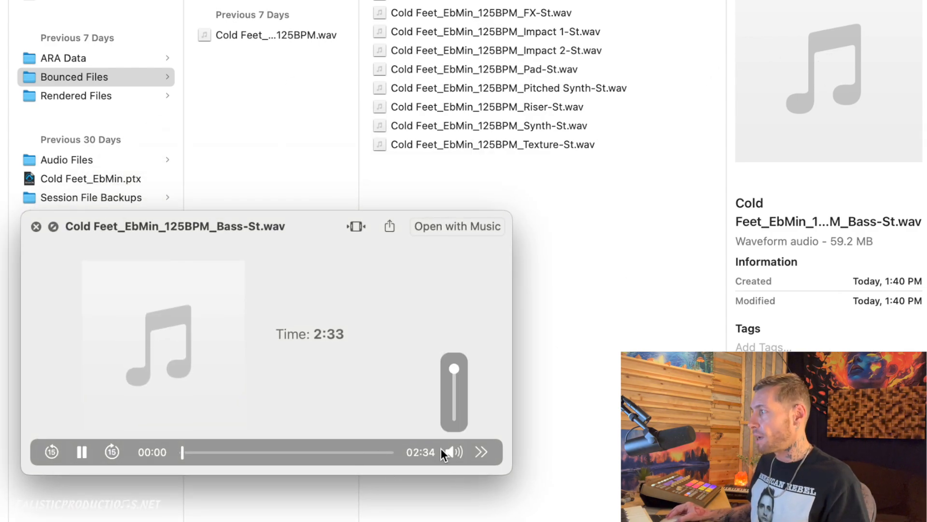
key("Down")
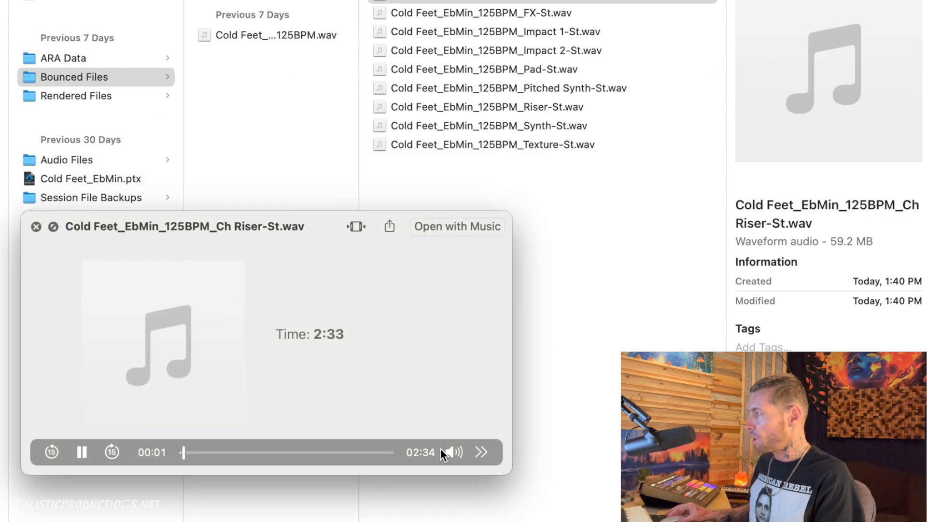
key("Down")
key("Down")
key("Down")
key("Down")
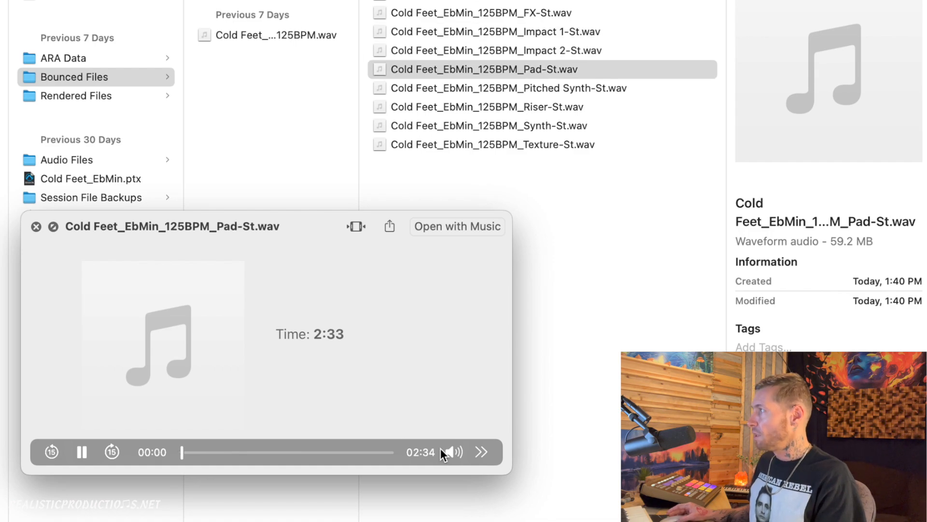
key("space")
Switch back to Pro Tools, dismiss the track commands, and clear the timeline selection by placing the cursor past Song End
key("super+Tab")
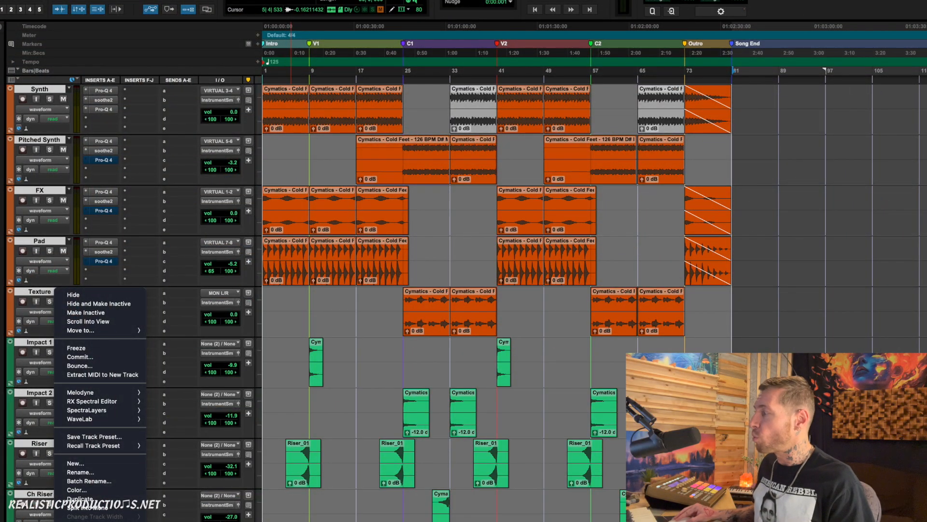
left_click(767, 505)
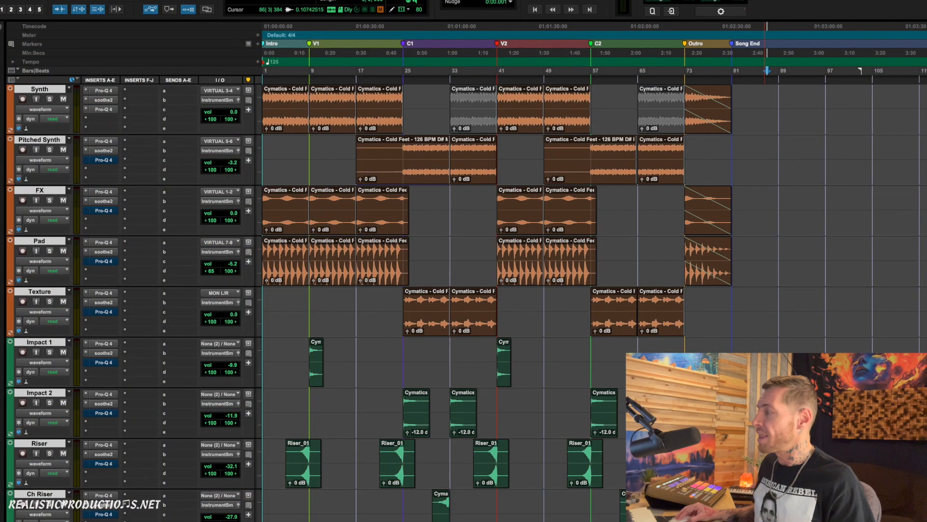
Look through the session's tracks to examine the InstrumentSum, BeatSum and DrumSum tracks and the drum tracks routed to DrumSum
scroll(757, 502, "down", 3)
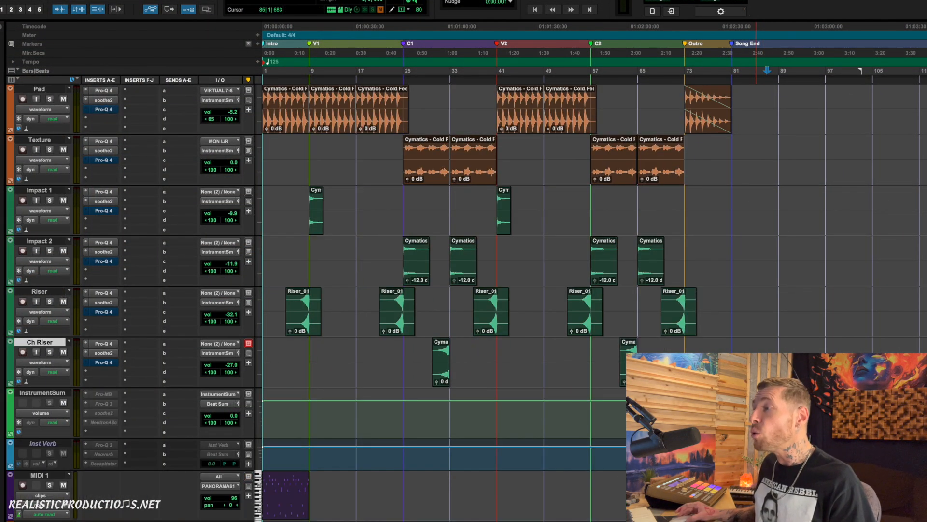
scroll(611, 518, "down", 15)
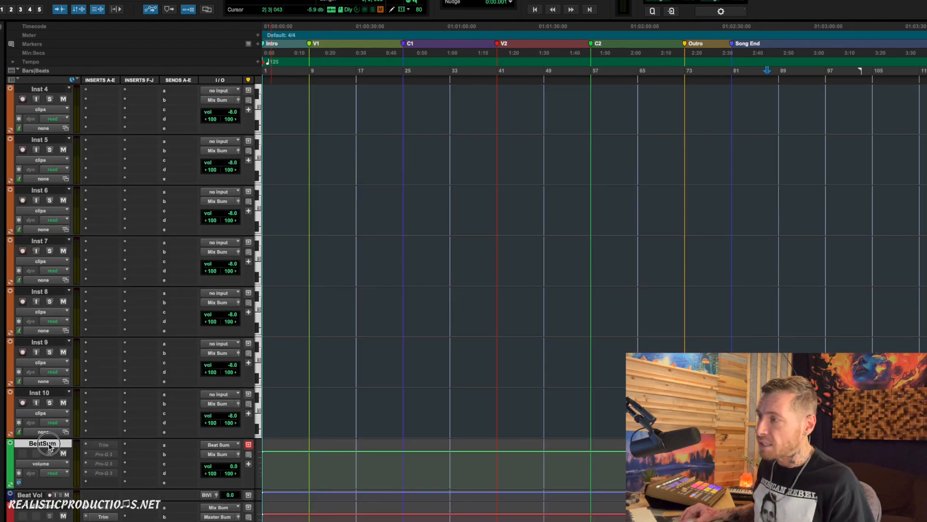
scroll(61, 445, "up", 9)
scroll(45, 199, "up", 3)
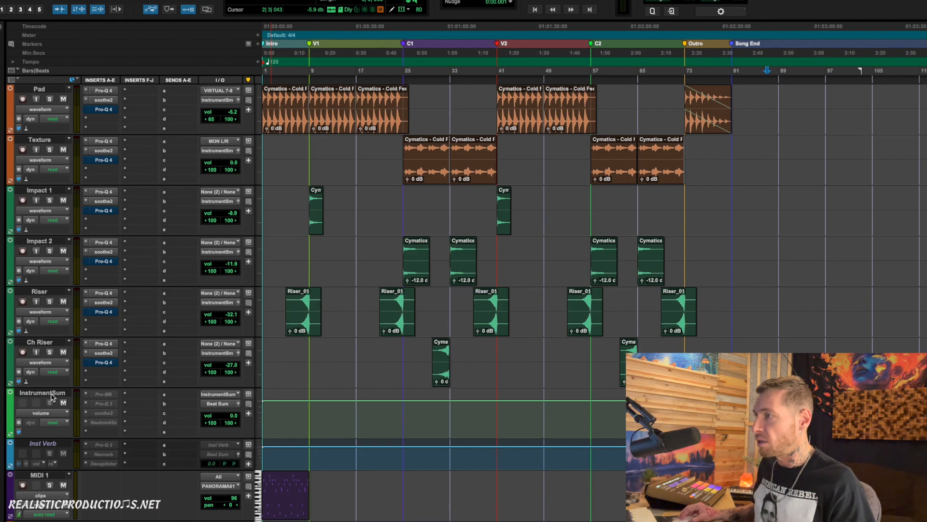
scroll(174, 136, "down", 20)
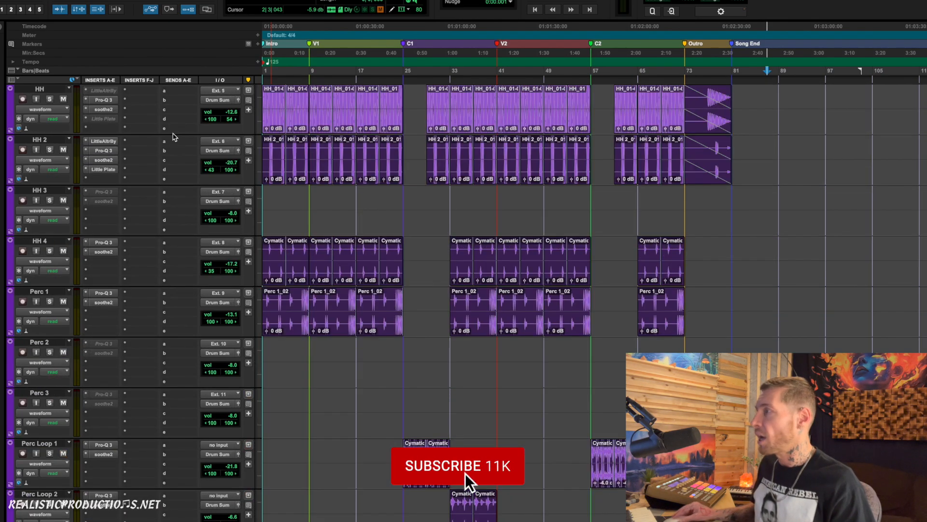
scroll(261, 306, "down", 3)
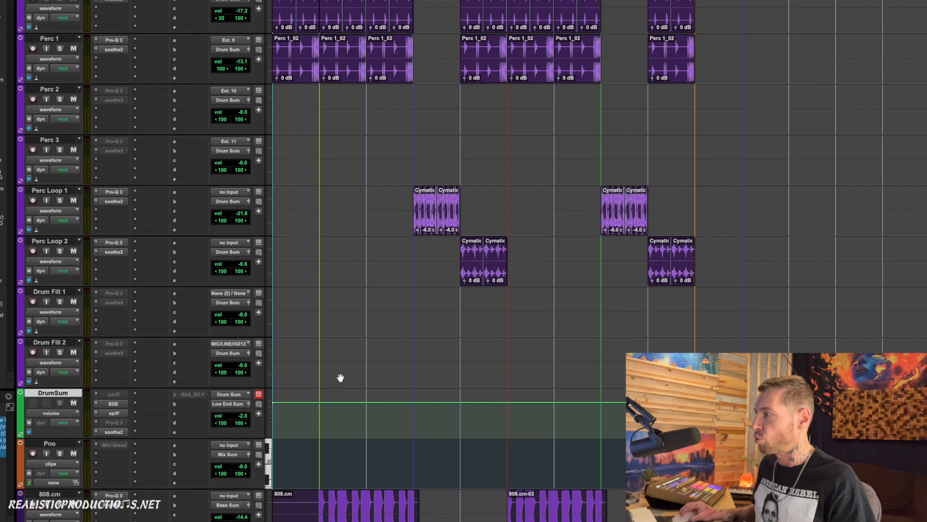
scroll(386, 51, "up", 6)
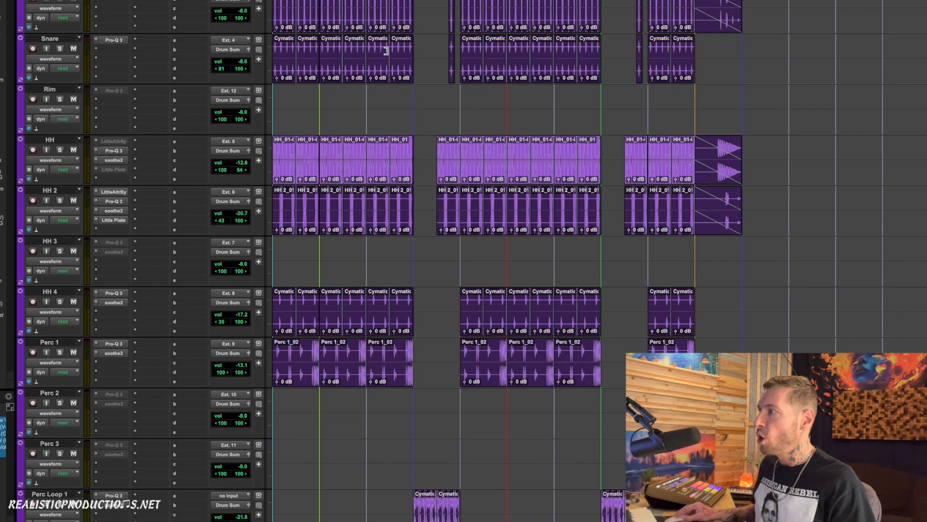
scroll(594, 69, "down", 7)
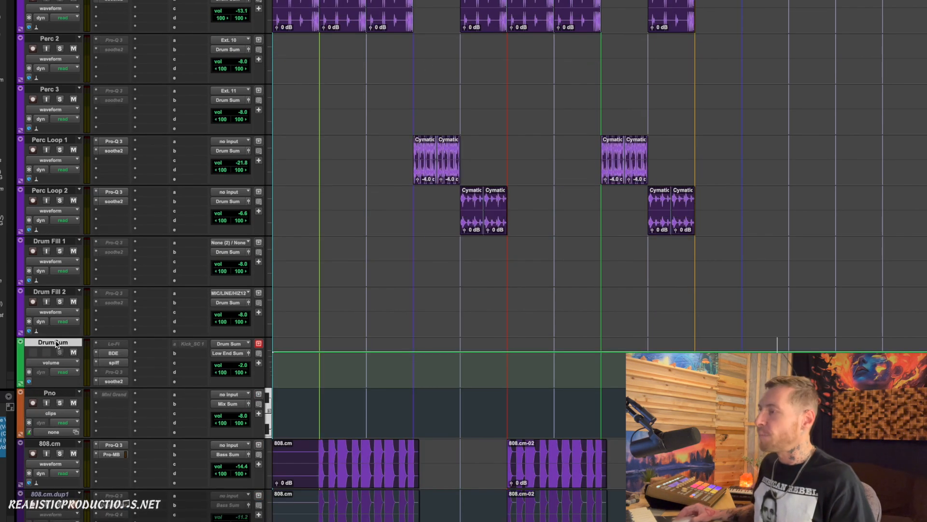
Look at the Bounce option among the DrumSum track's commands, and dismiss them without bouncing
right_click(56, 349)
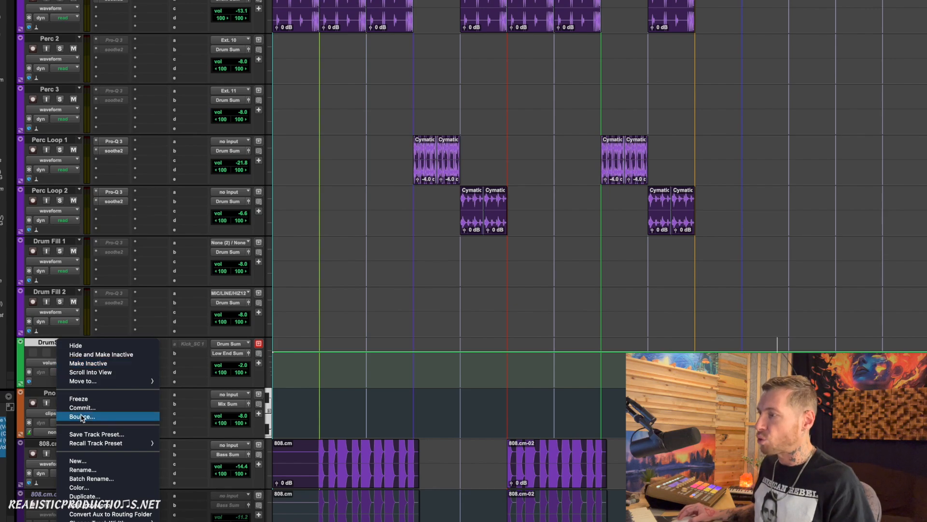
left_click(56, 344)
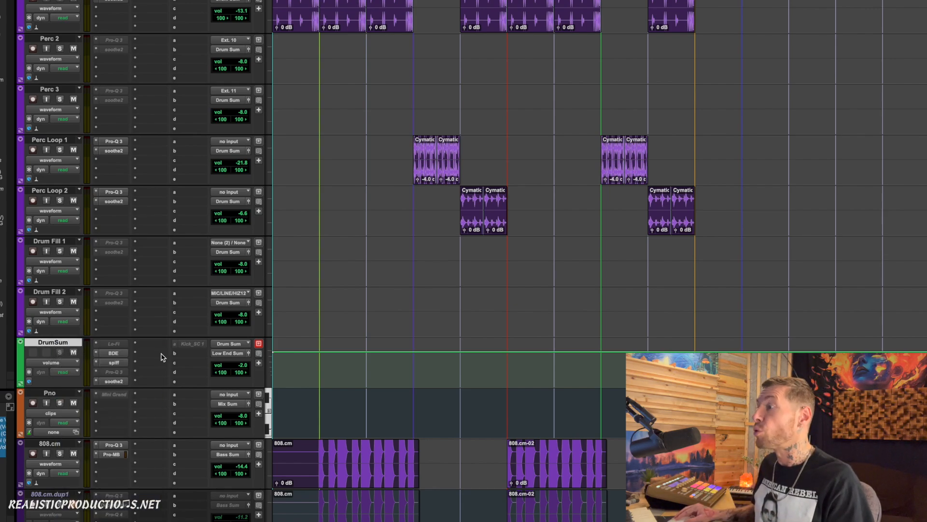
scroll(155, 363, "right", 1)
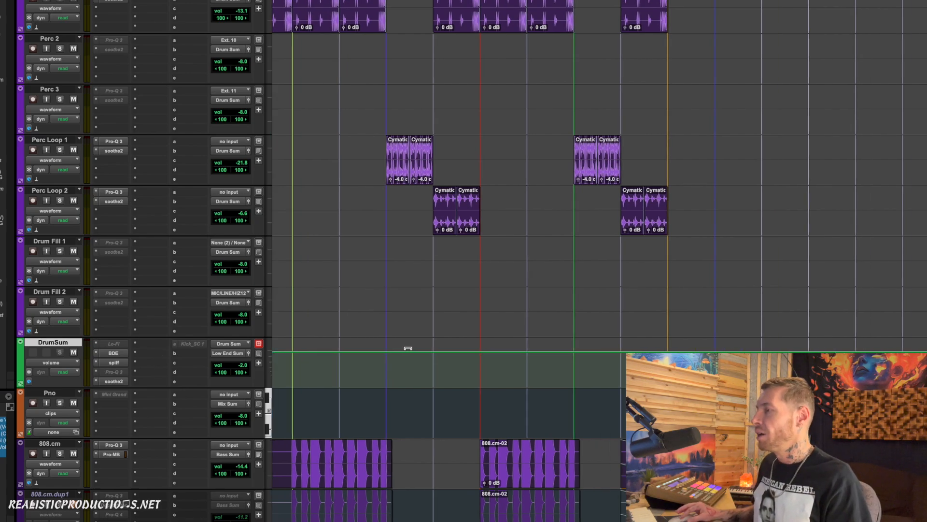
scroll(409, 348, "left", 1)
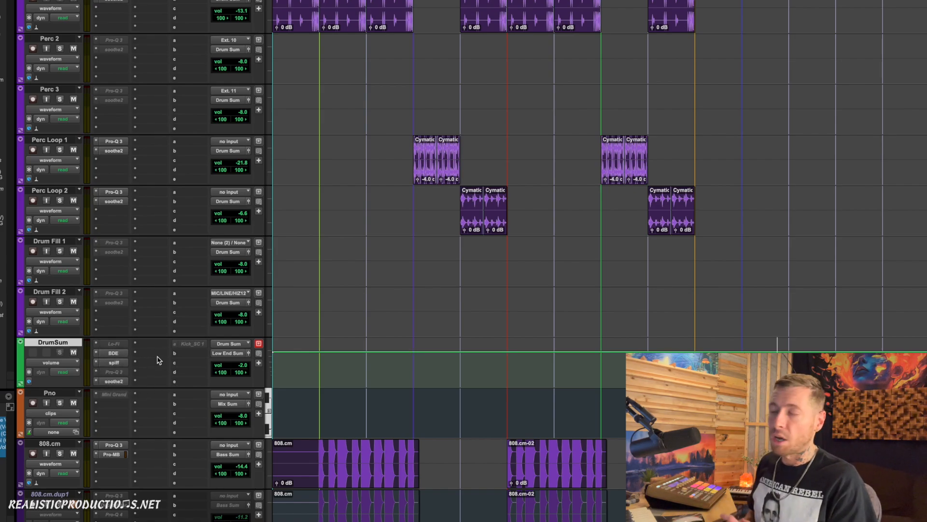
Examine the BeatSum, Mix Sum, Master Sum and Print tracks at the end of the session
scroll(157, 360, "down", 15)
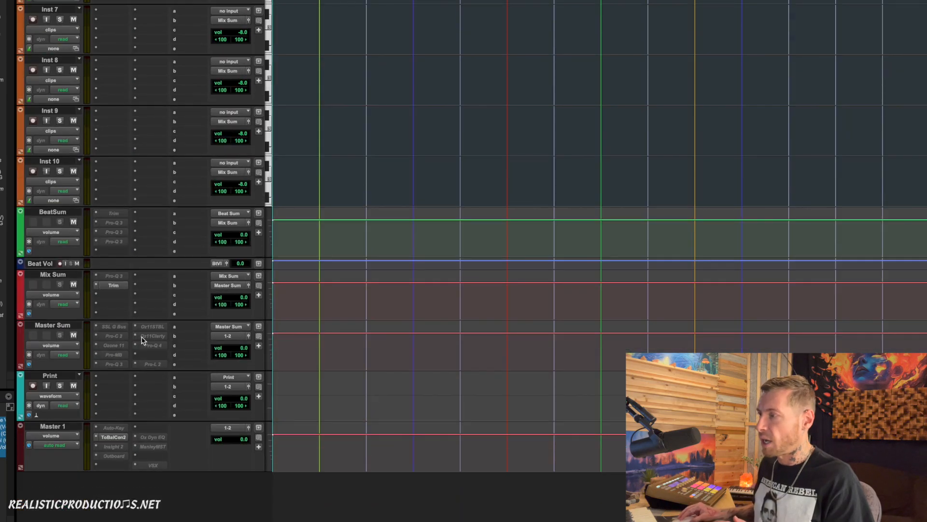